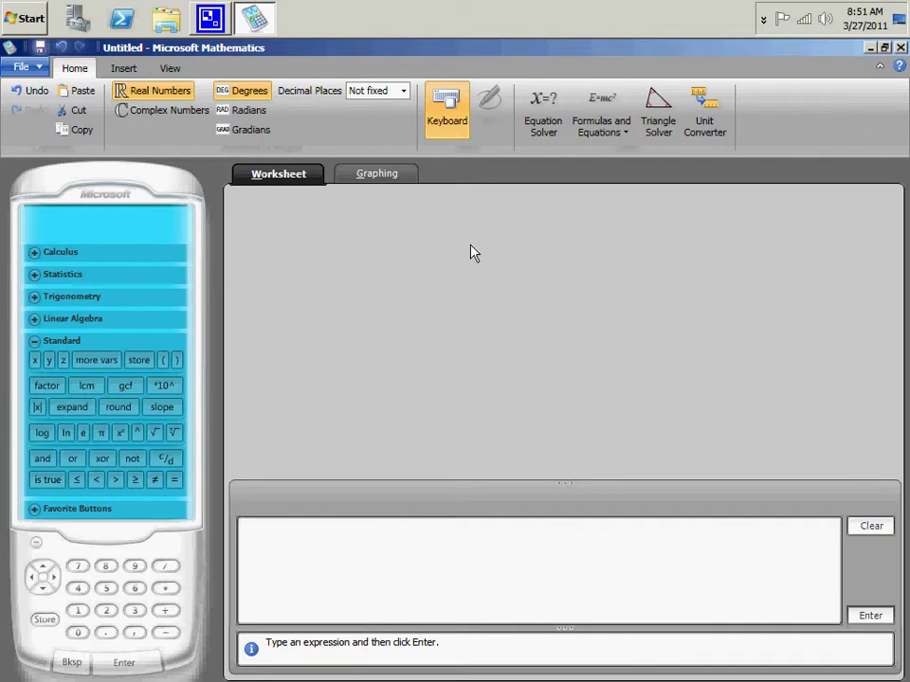
Evaluate 2 + 2 and the expression 2x + 2 as two separate worksheet entries
type("+2")
key("Return")
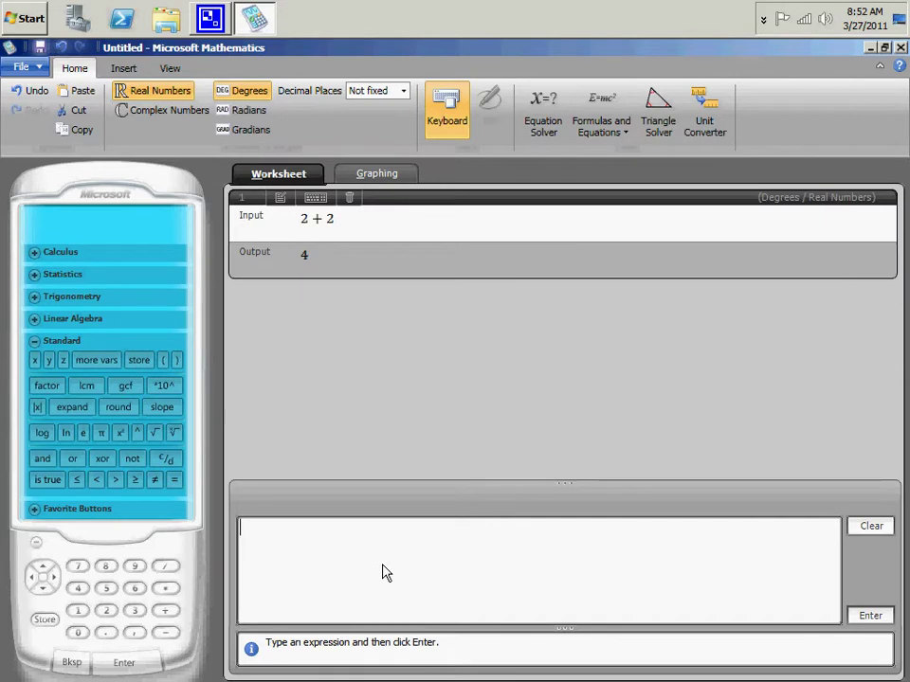
type("2x + 2")
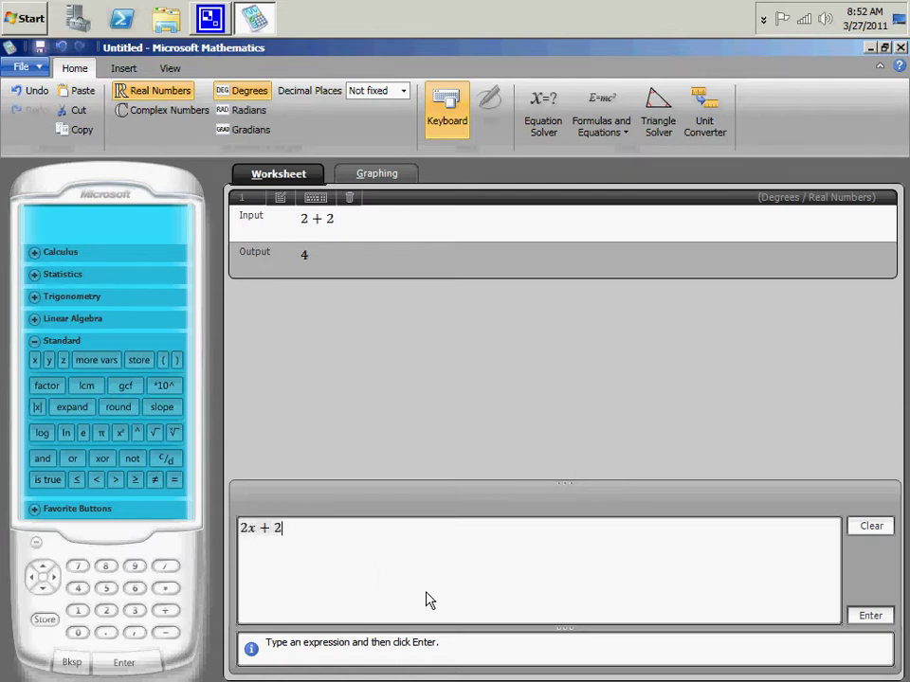
key("Return")
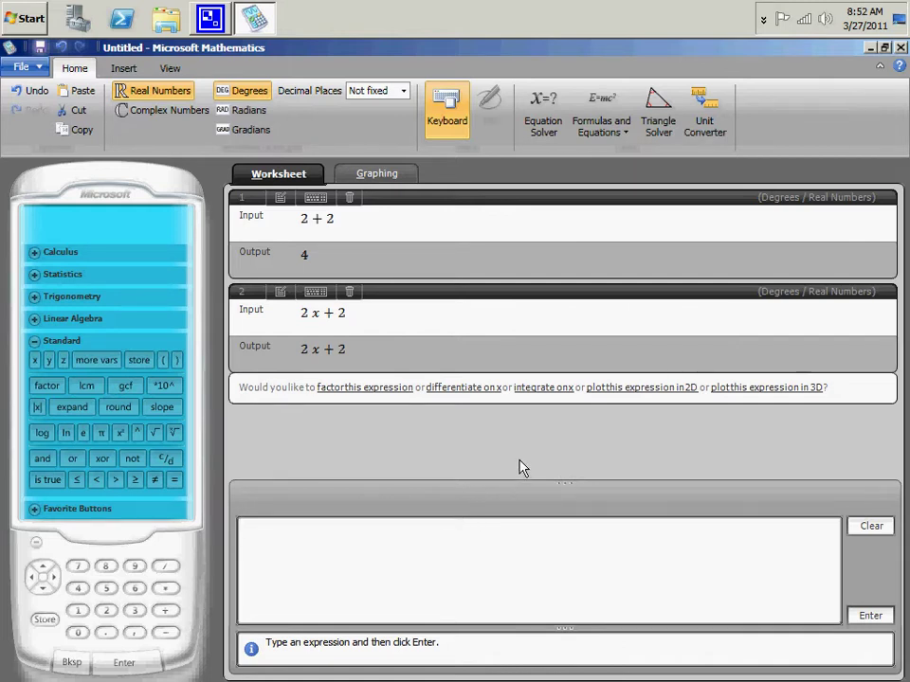
Plot the expression 2x + 2 in 2D and examine different regions of the line around the origin
left_click(643, 394)
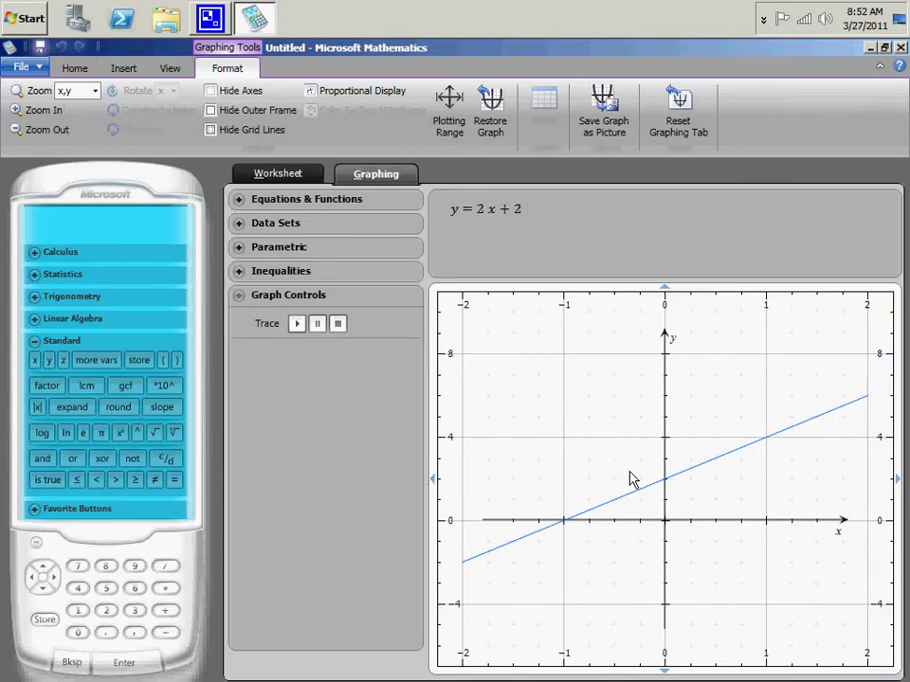
mouse_move(632, 479)
left_mouse_down()
mouse_move(595, 426)
mouse_move(558, 489)
mouse_move(666, 463)
mouse_move(720, 471)
mouse_move(757, 451)
mouse_move(709, 482)
left_mouse_up()
right_click(708, 480)
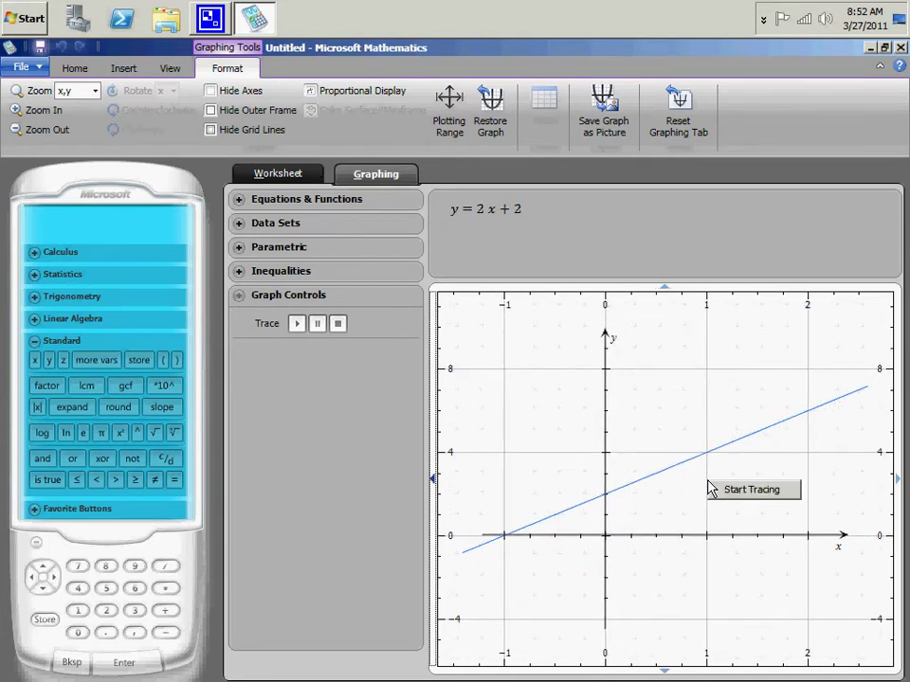
left_click(660, 499)
left_click_drag(609, 510, 611, 490)
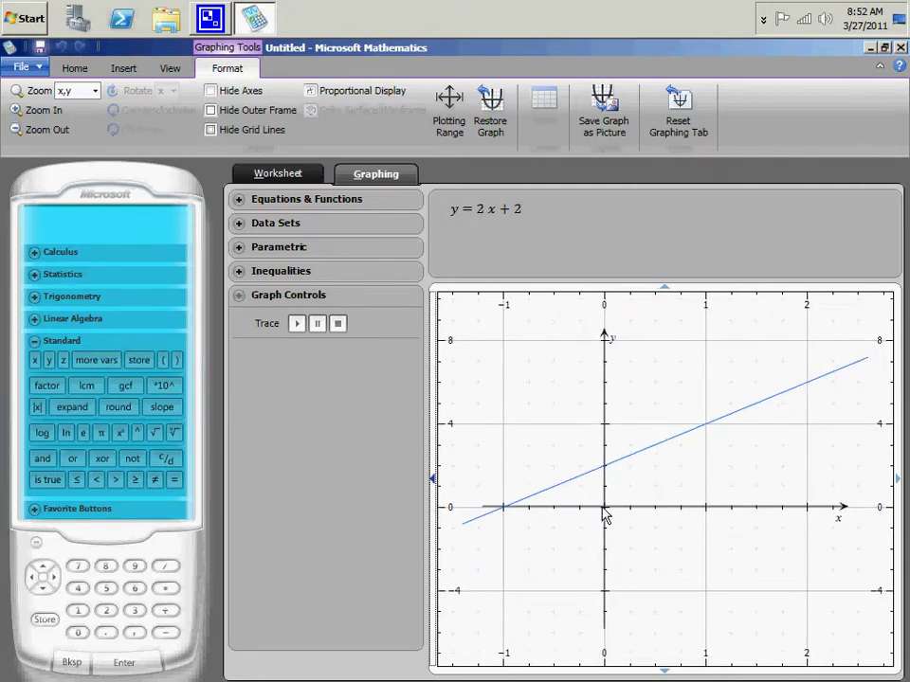
left_click_drag(605, 503, 604, 496)
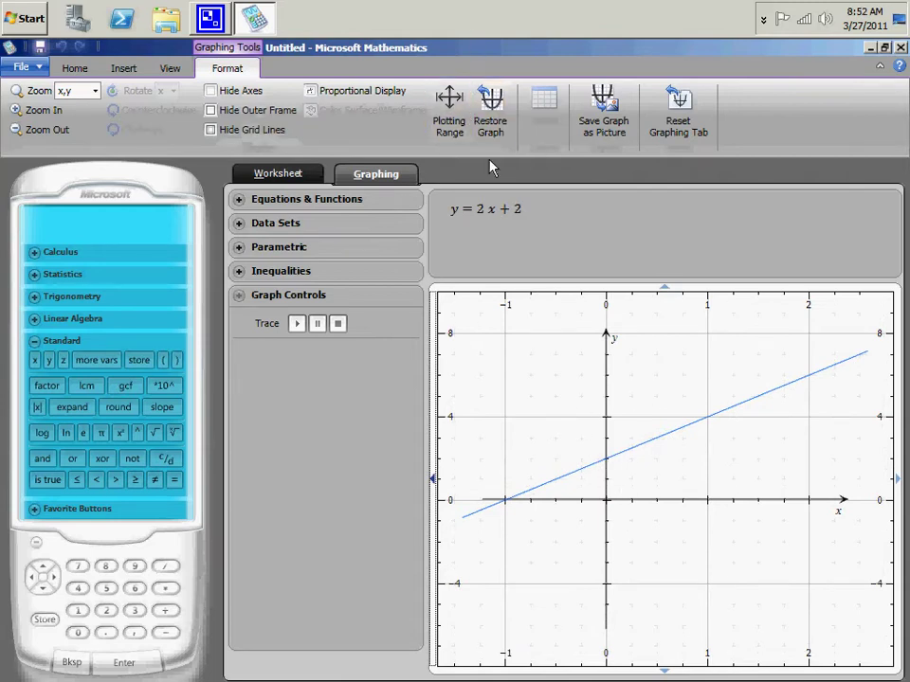
left_click_drag(663, 429, 606, 458)
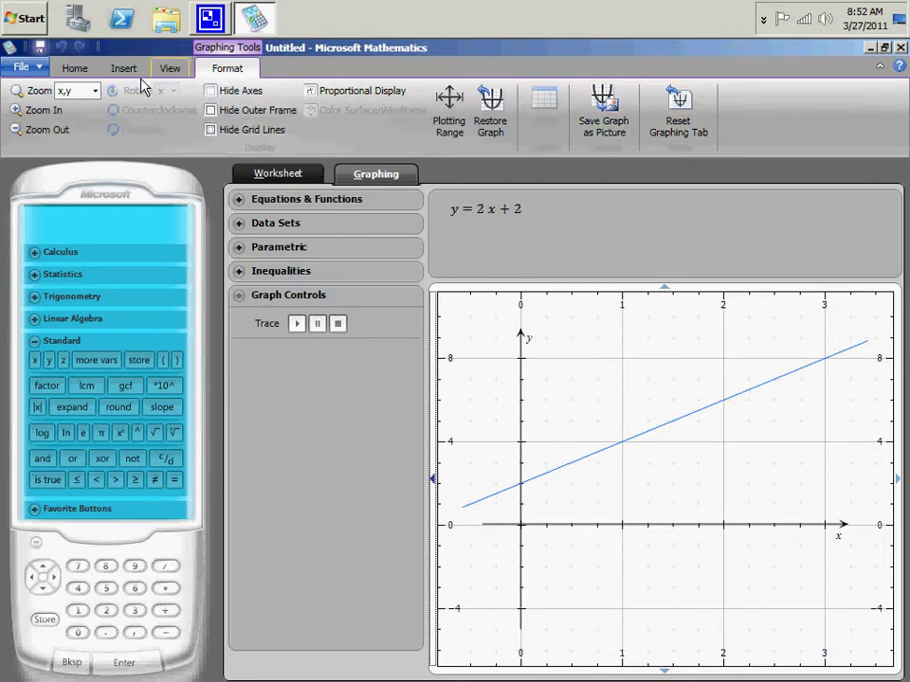
Browse the Algebra list in the Formulas and Equations library down to the line and midpoint formulas, and close the library
right_click(67, 69)
left_click(67, 69)
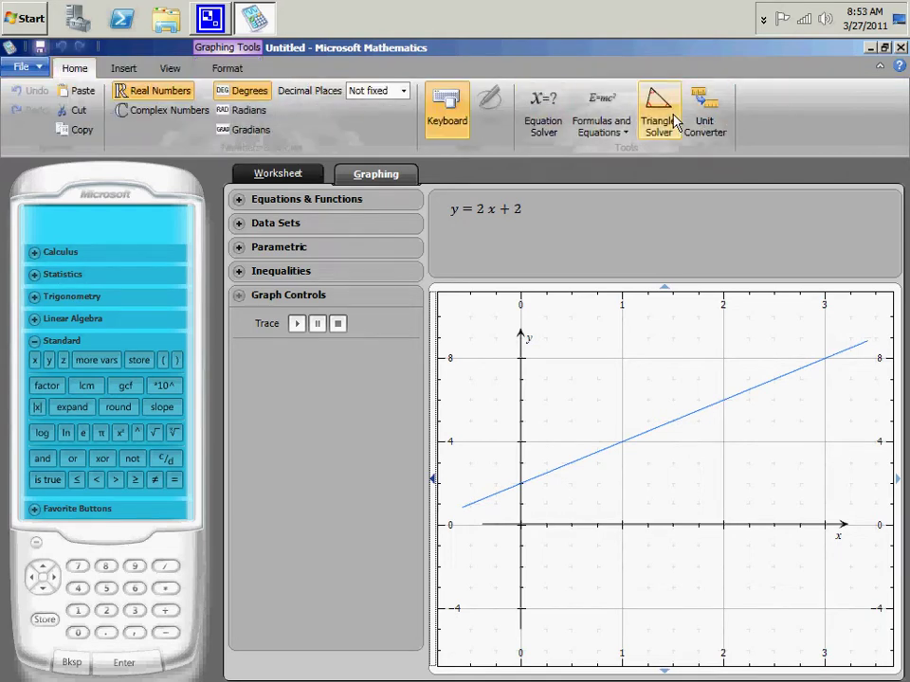
left_click(614, 122)
left_click(628, 149)
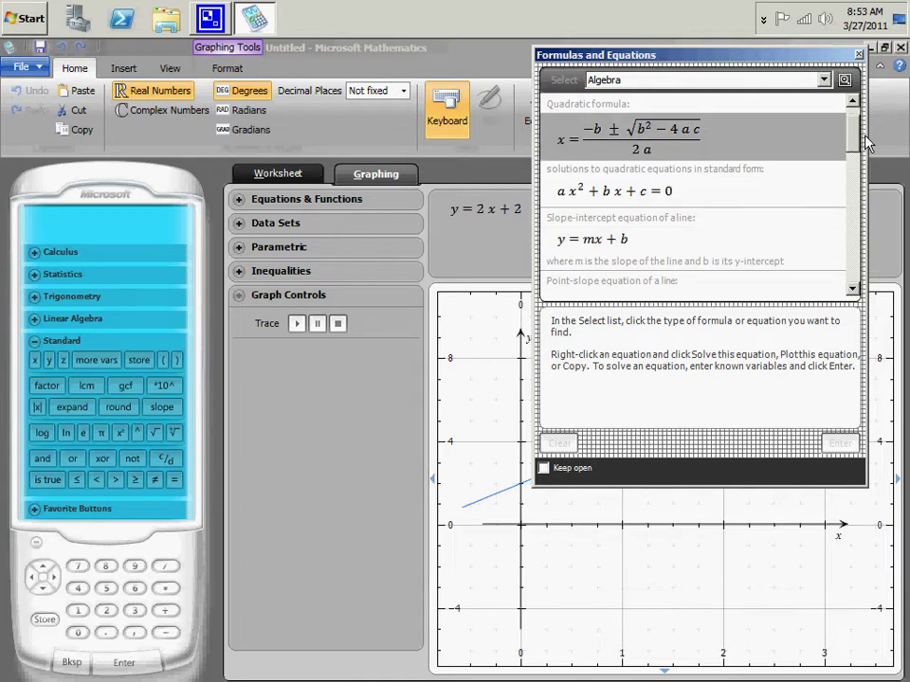
scroll(825, 171, "down", 3)
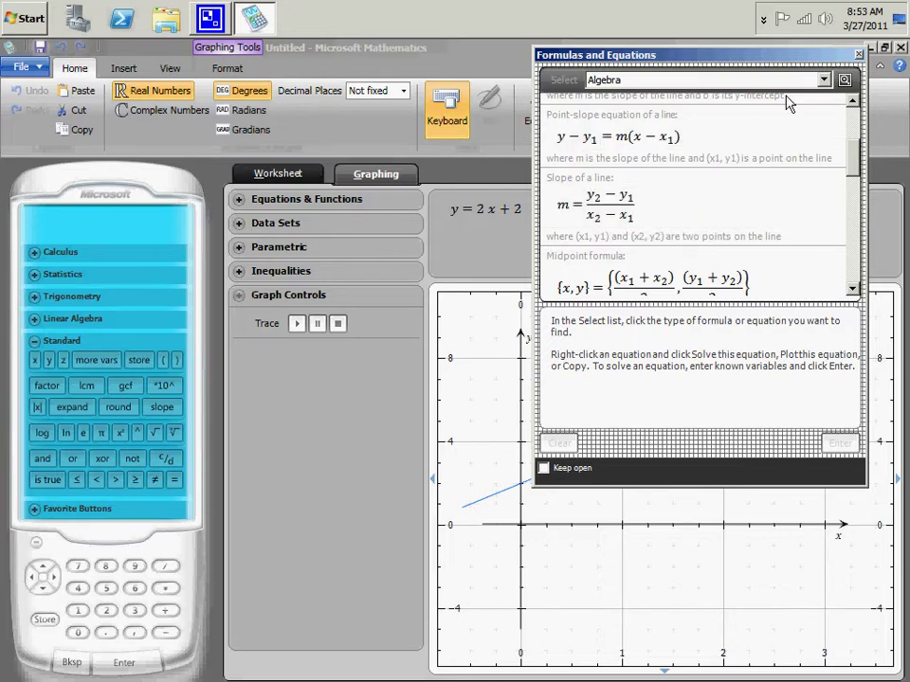
left_click(857, 54)
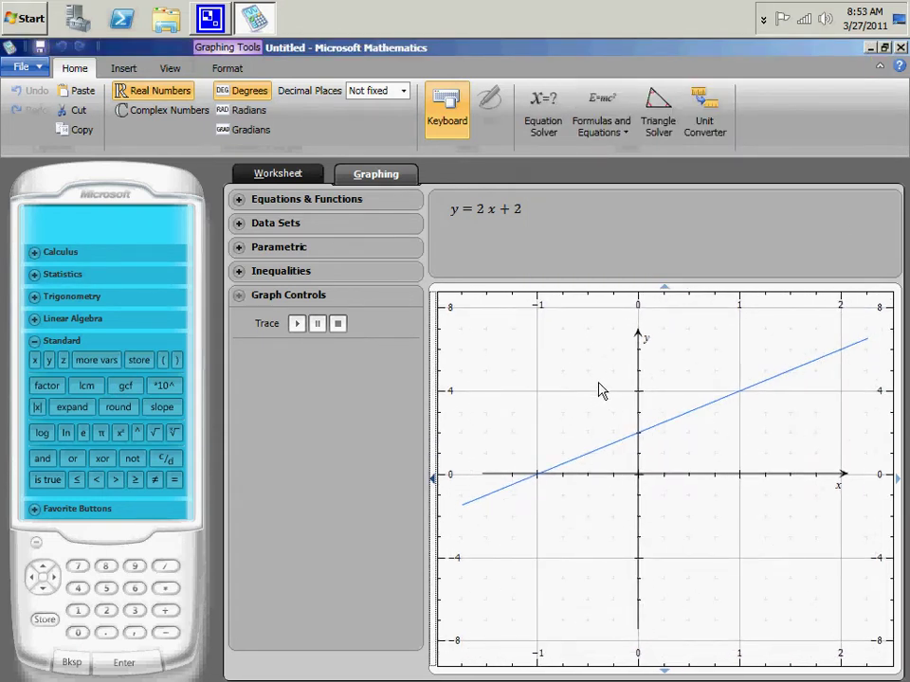
Enter sin(x) in the worksheet and plot it in 2D, examining the curve around the origin
left_click(268, 180)
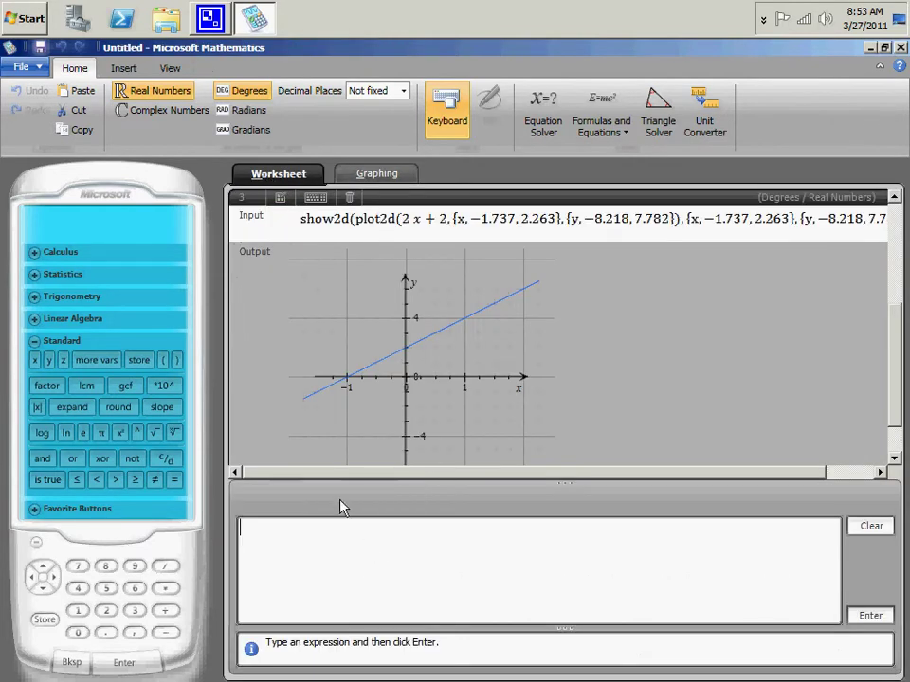
type("sin(x)")
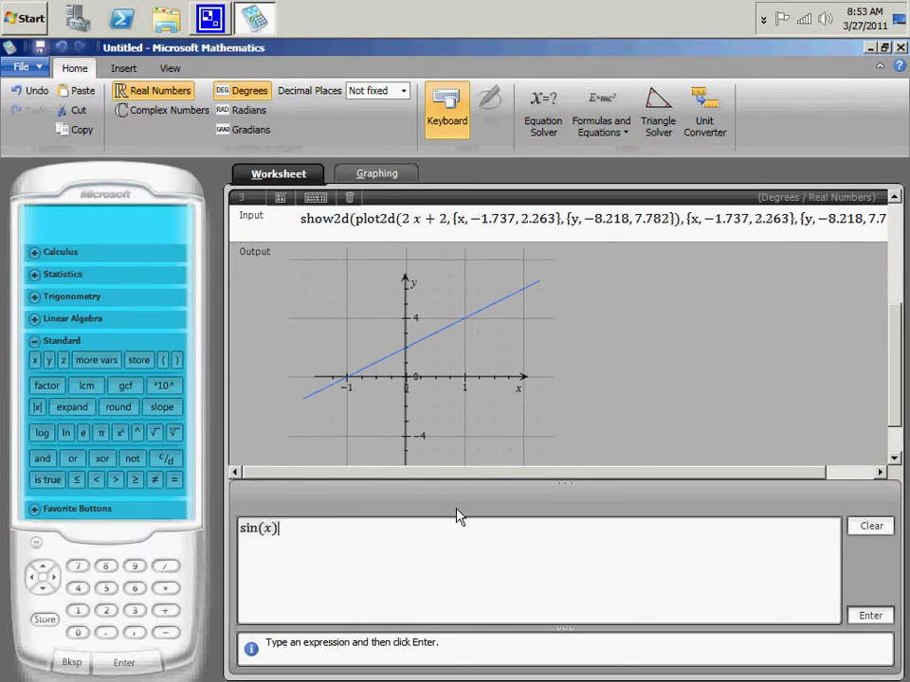
key("Return")
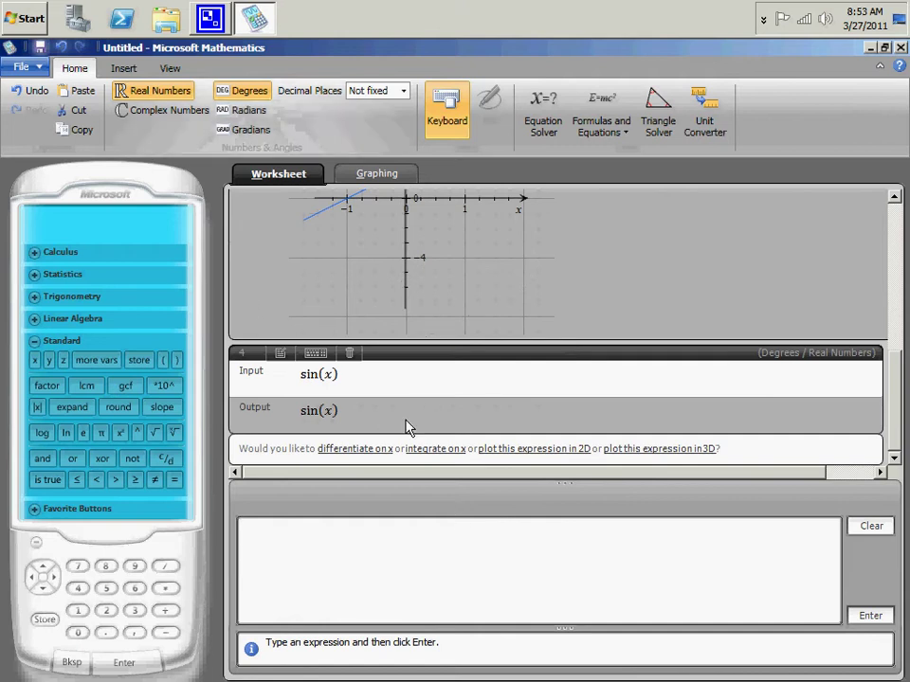
left_click(559, 449)
left_click_drag(647, 430, 609, 392)
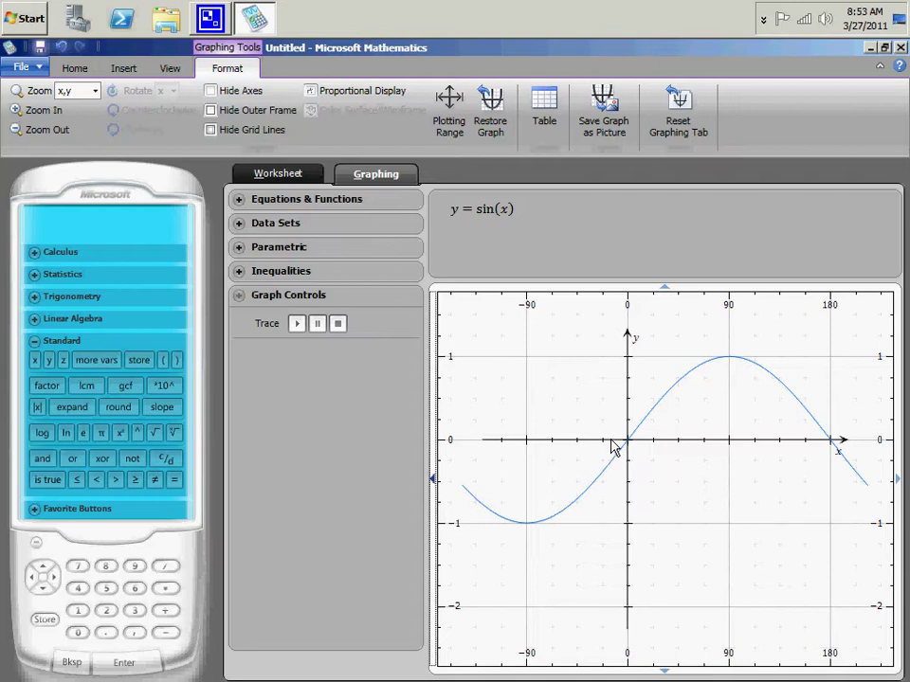
left_click_drag(623, 468, 628, 456)
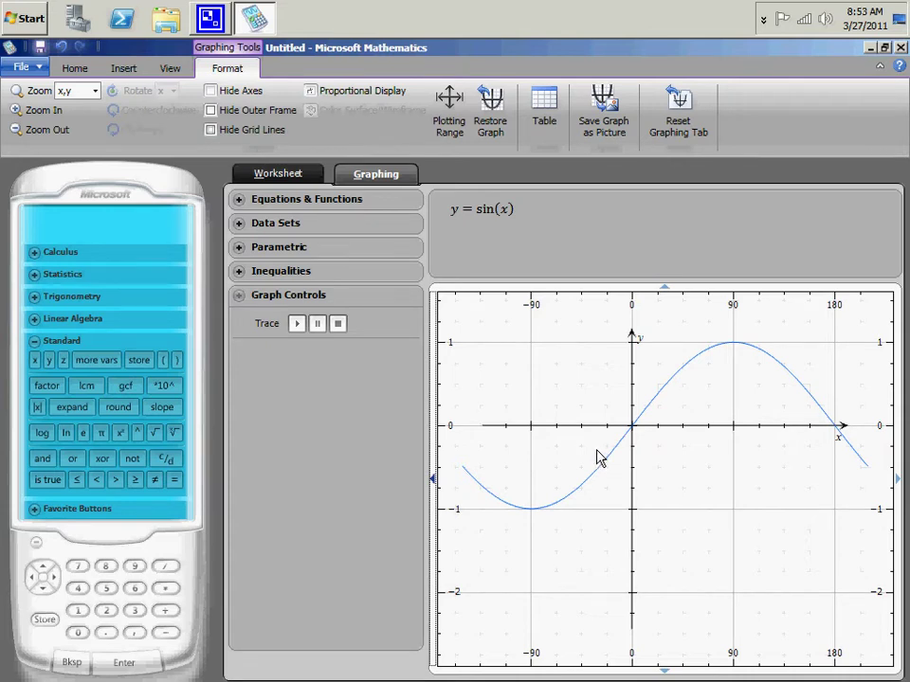
Solve the single equation x^2 + 2x = 8 with the Equation Solver
left_click(74, 68)
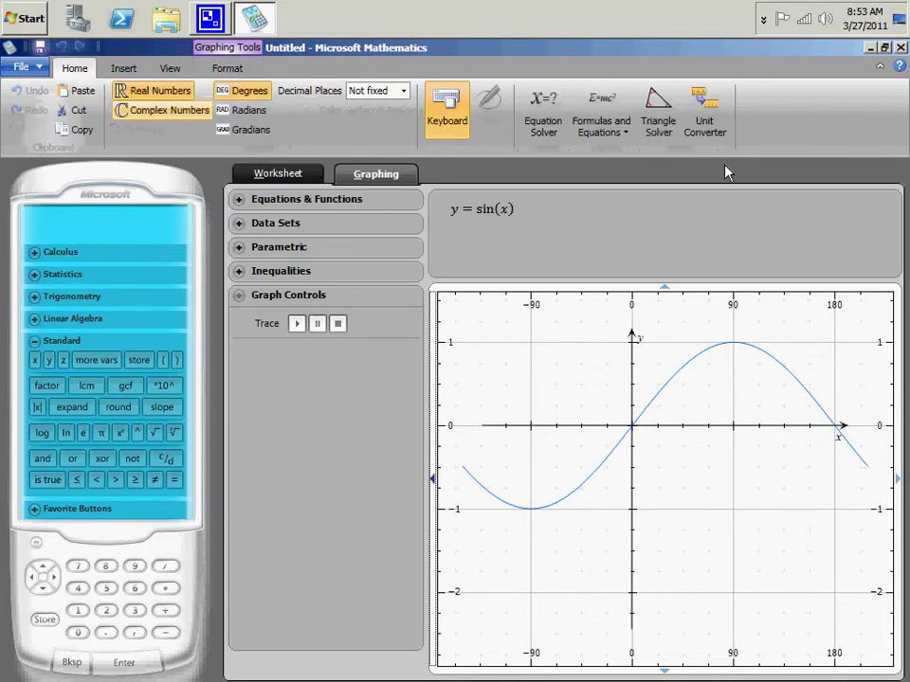
left_click(543, 118)
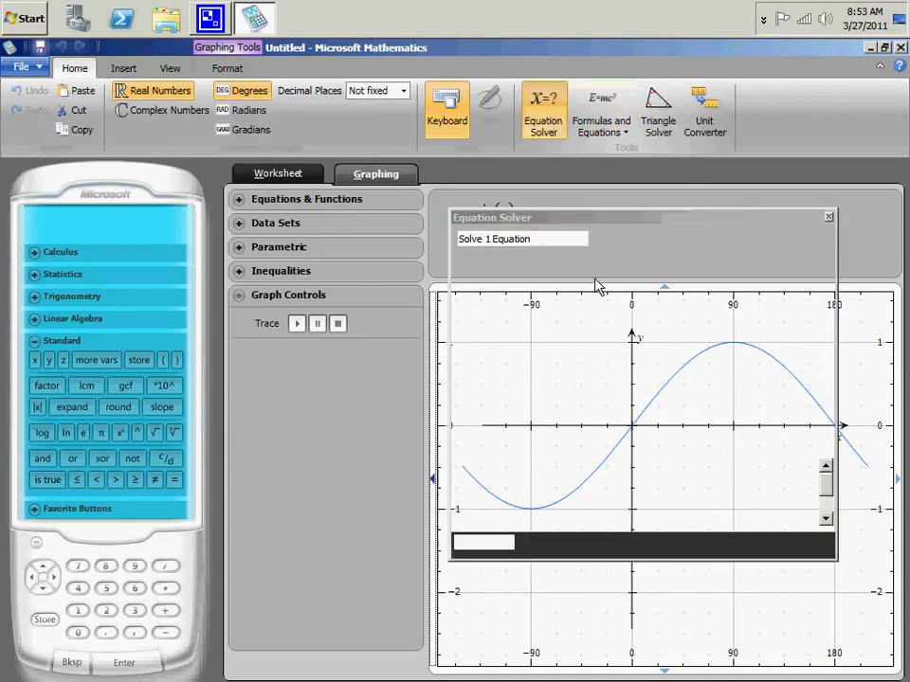
type("x^2")
key("Right")
type("+ 2 x = 8")
key("Return")
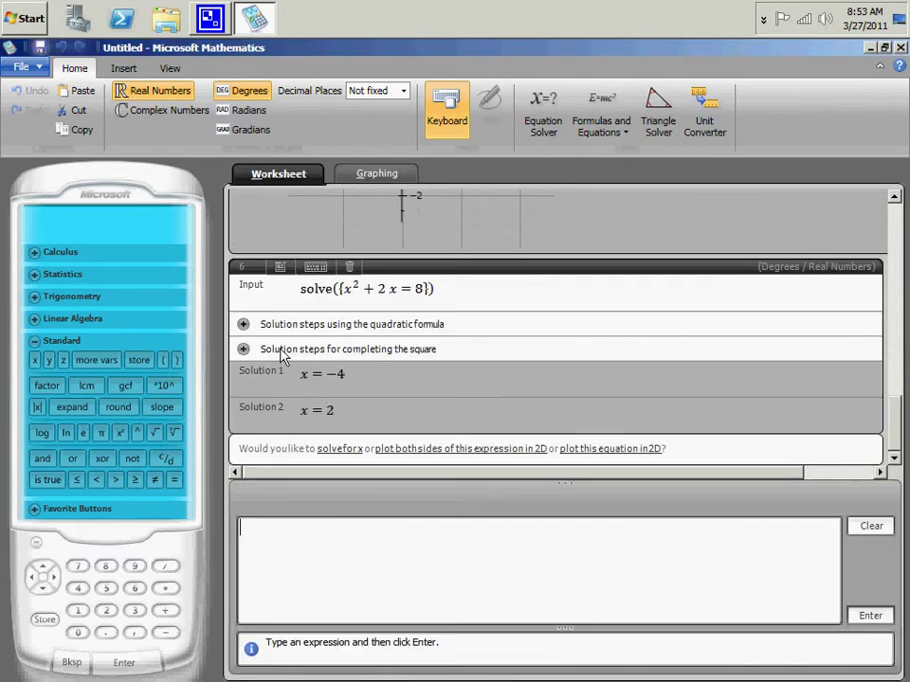
Review the solution steps for the quadratic formula and completing the square, and look back at the first worksheet entries
left_click(242, 324)
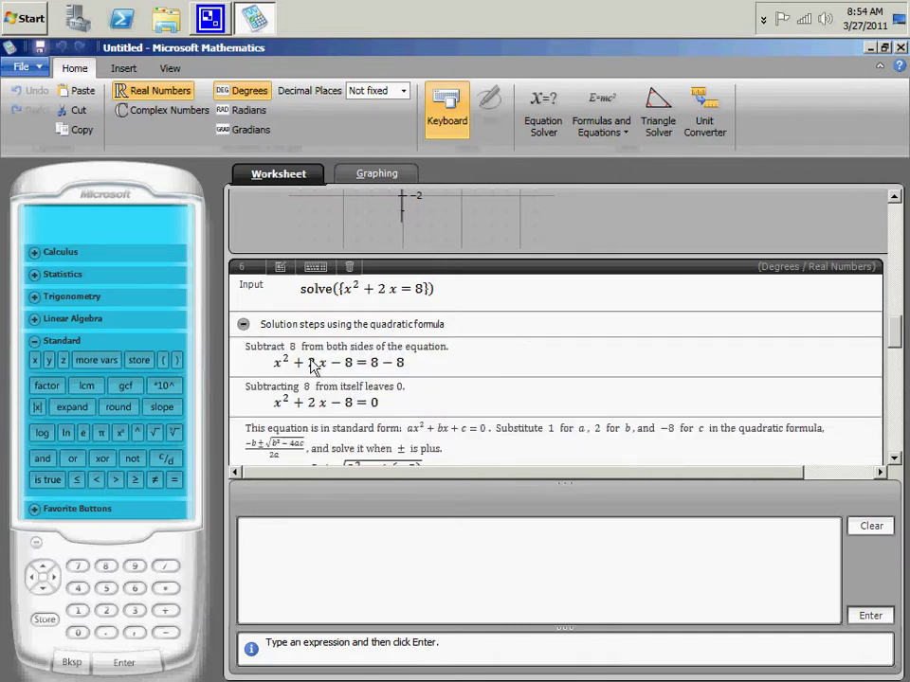
left_click(244, 324)
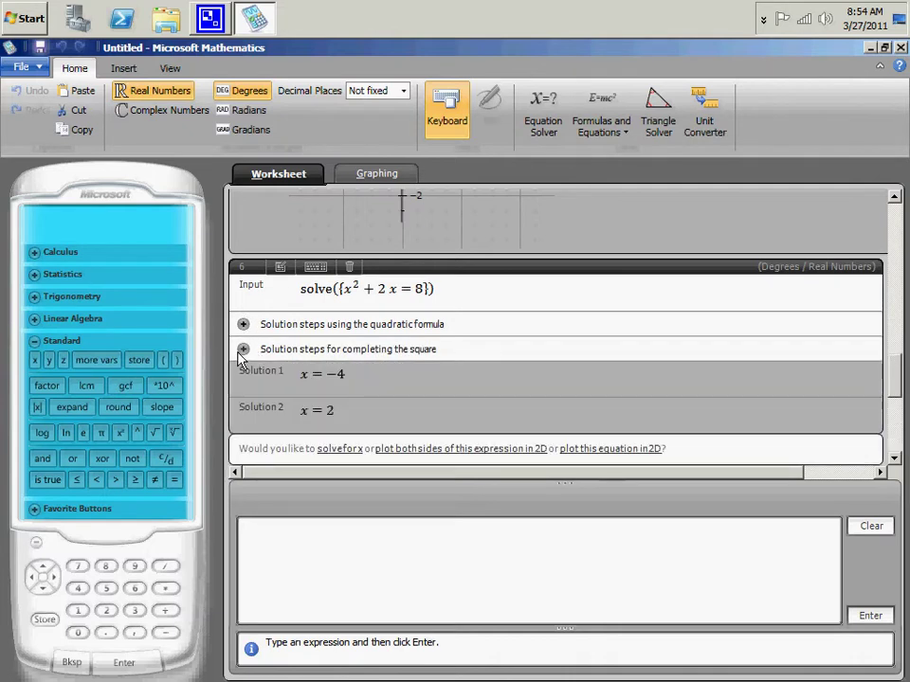
left_click(243, 349)
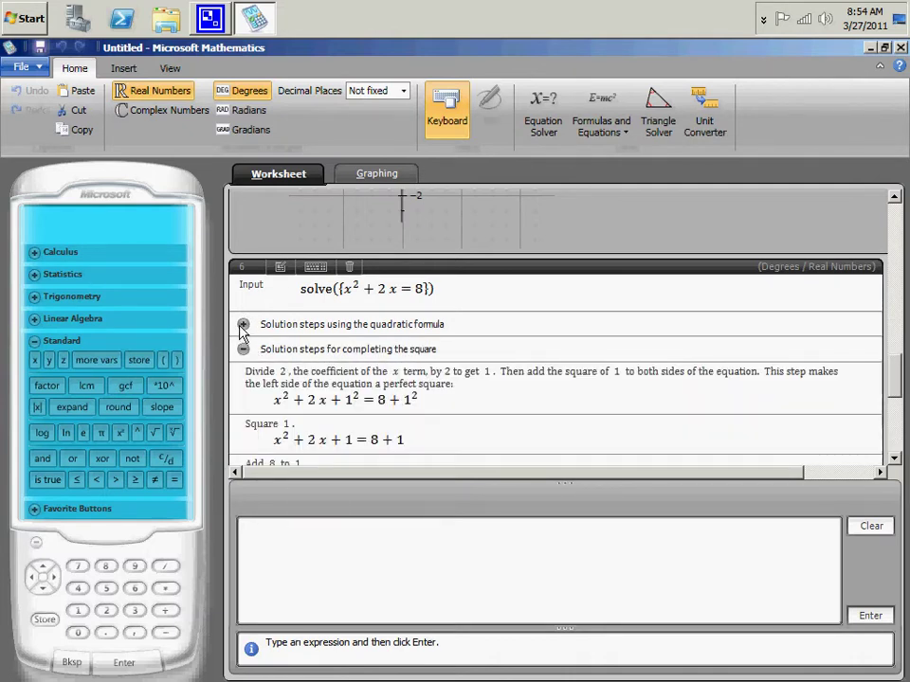
left_click(244, 324)
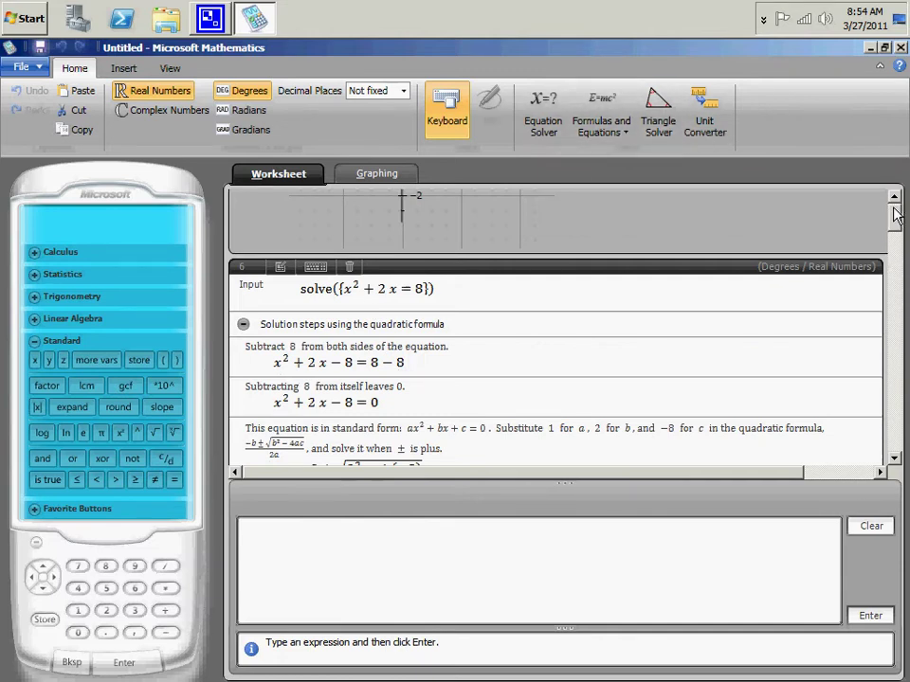
left_click_drag(895, 216, 896, 209)
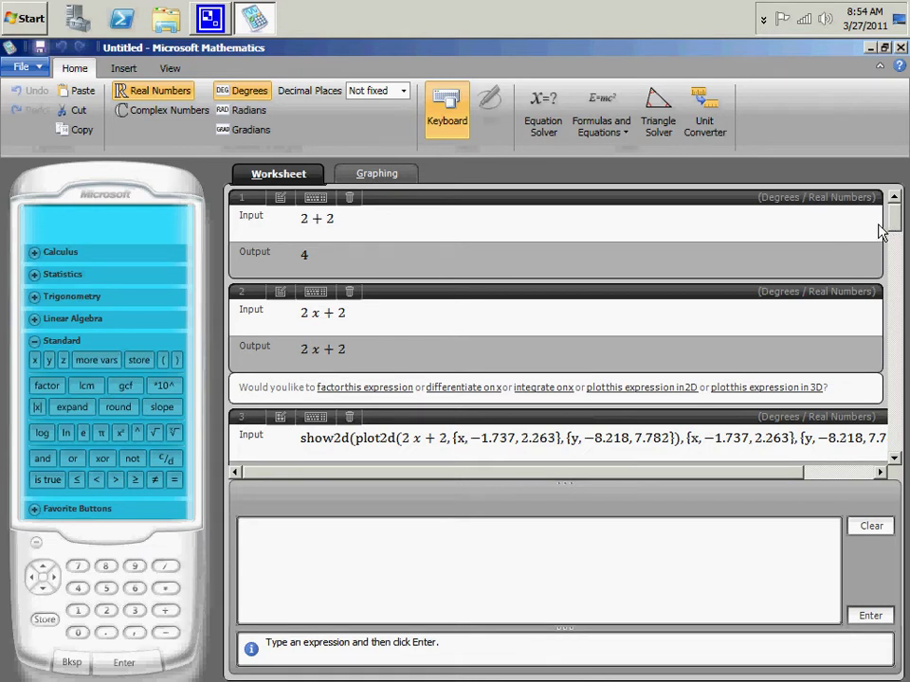
Look through the Trigonometry and Statistics function groups of the on-screen calculator, collapsing each one again
left_click(38, 298)
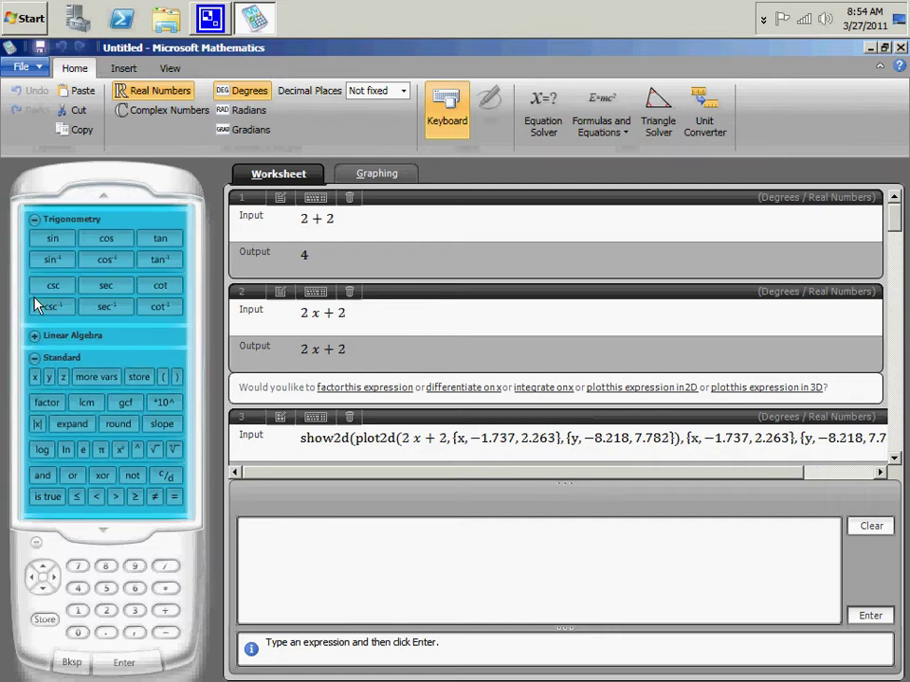
left_click(33, 221)
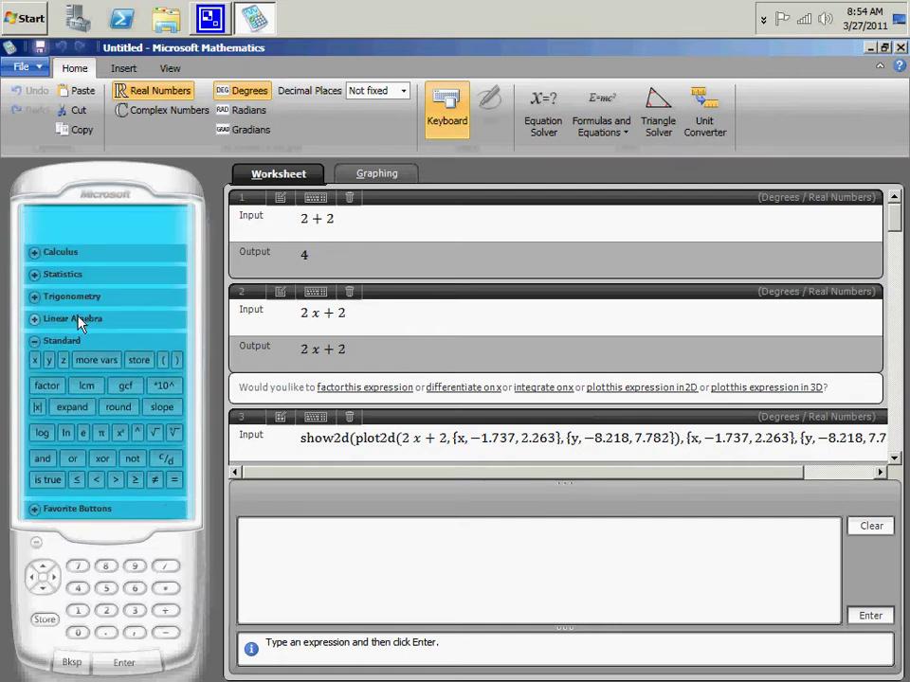
left_click(34, 274)
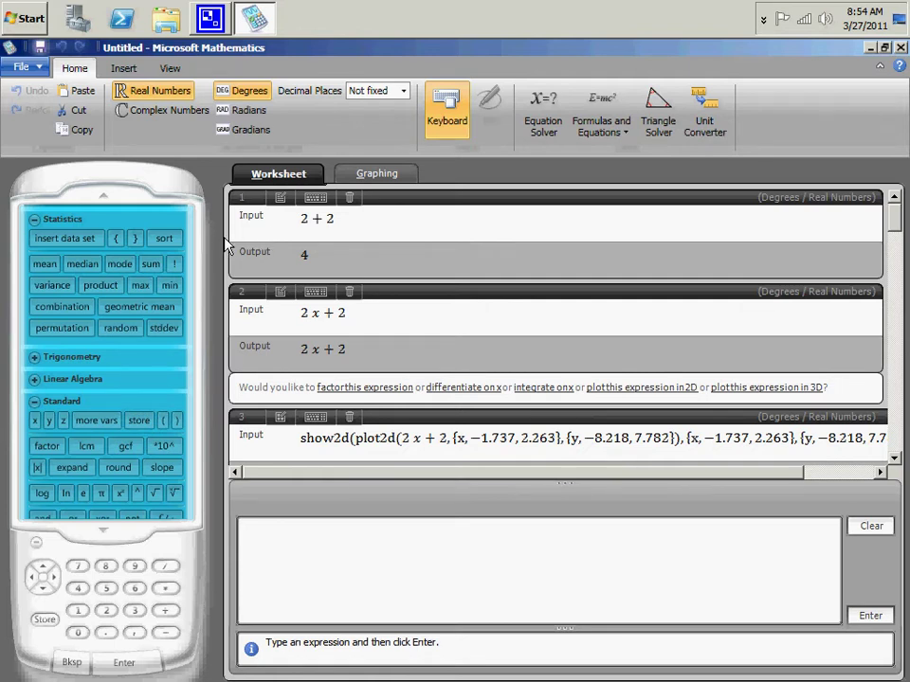
left_click(31, 222)
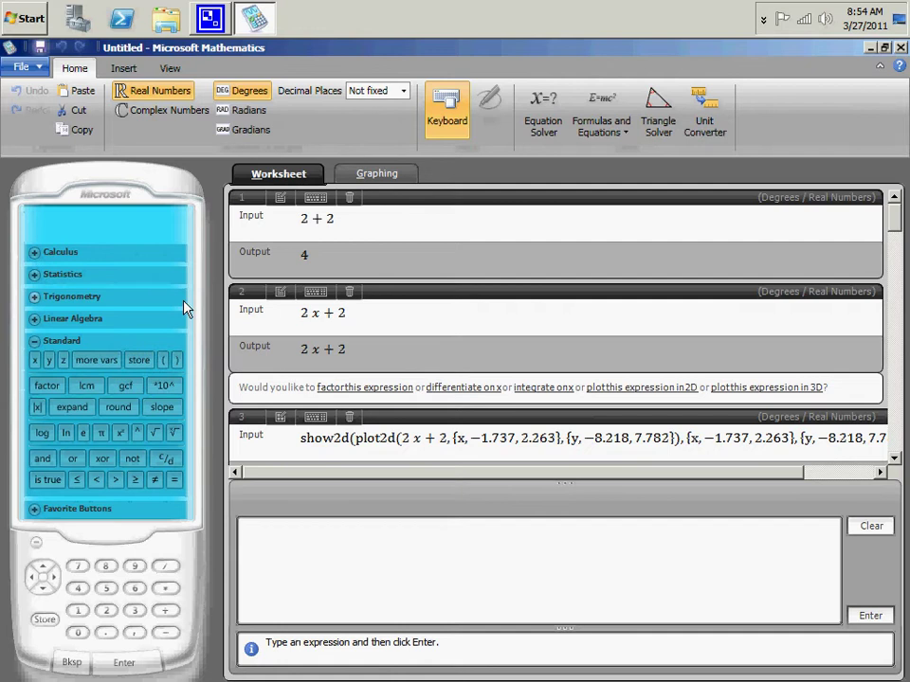
Compute the indefinite integral of x^2 with respect to x, using the integral template from the calculator's Calculus functions
left_click(34, 252)
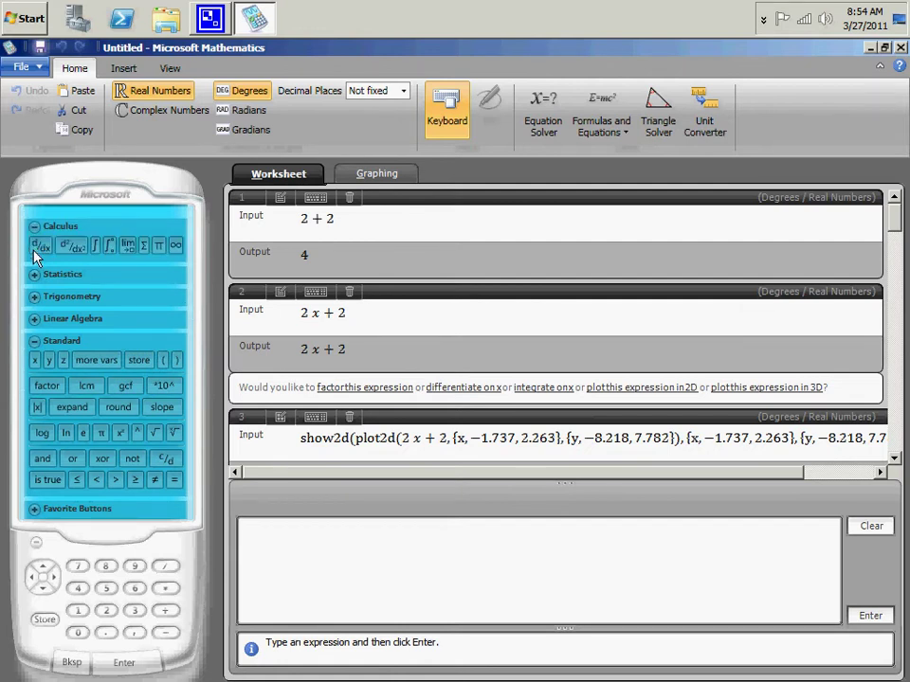
left_click(416, 553)
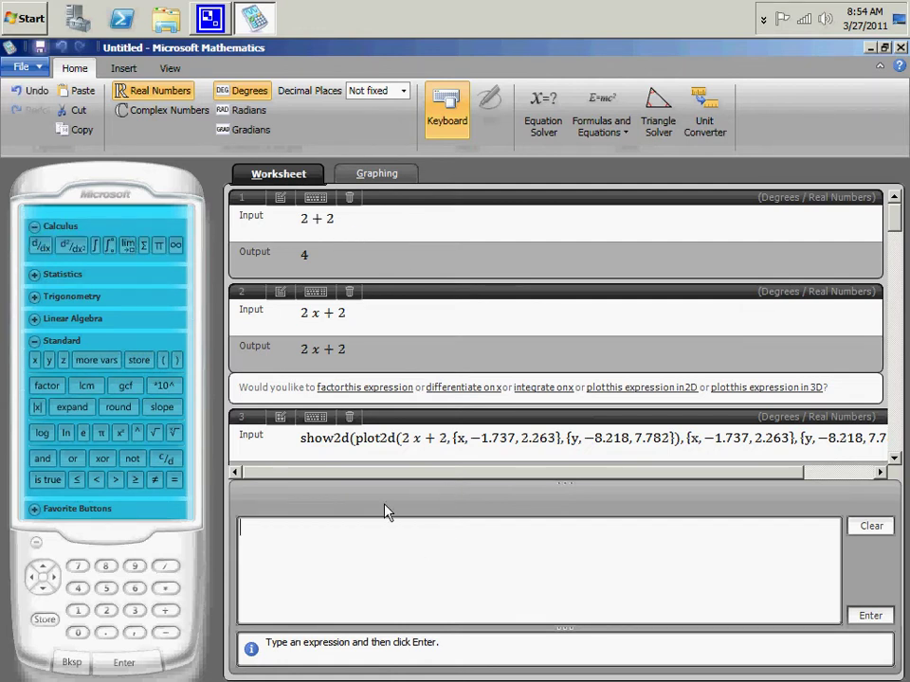
left_click(96, 248)
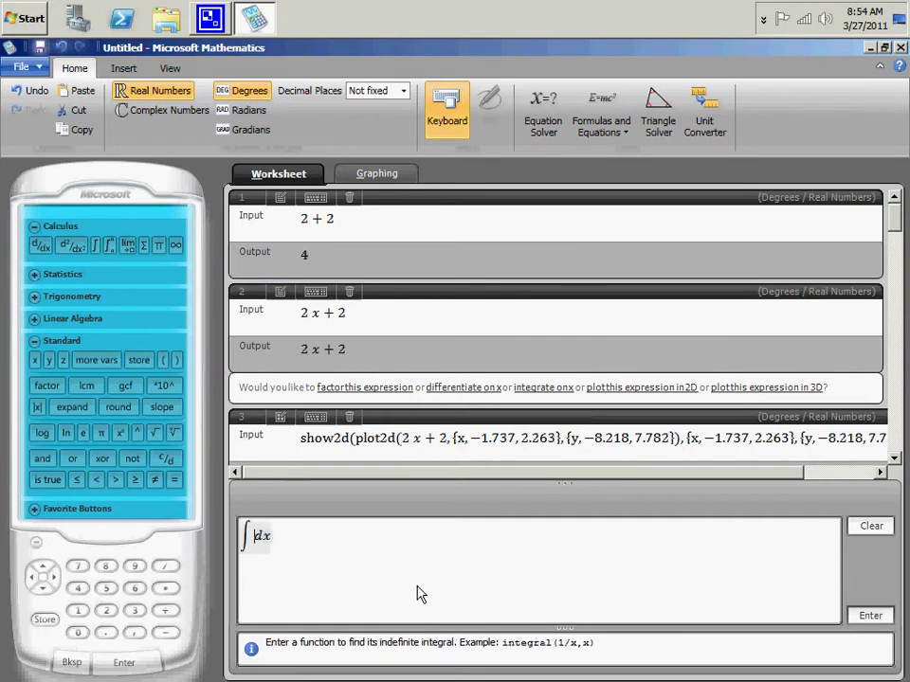
type("x^2")
key("Return")
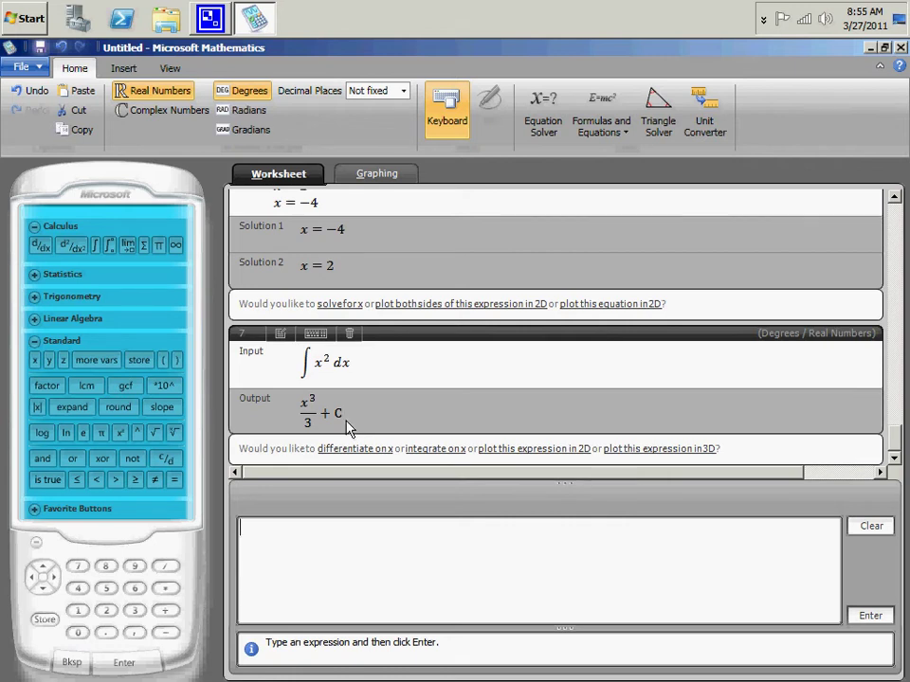
Differentiate the integral of x^2 on x, and integrate the resulting derivative expression on x
left_click(385, 456)
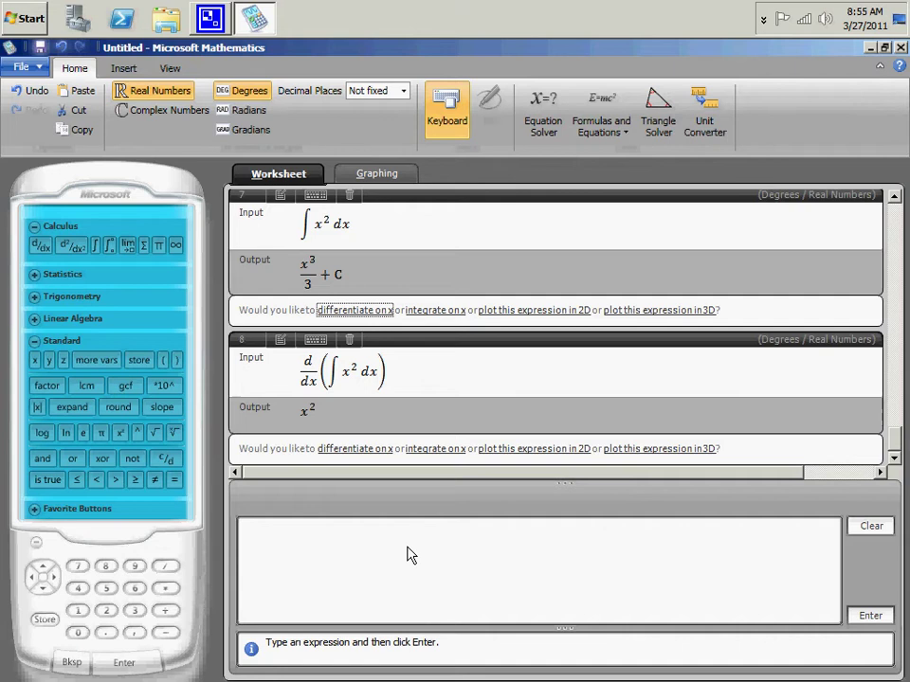
left_click(429, 457)
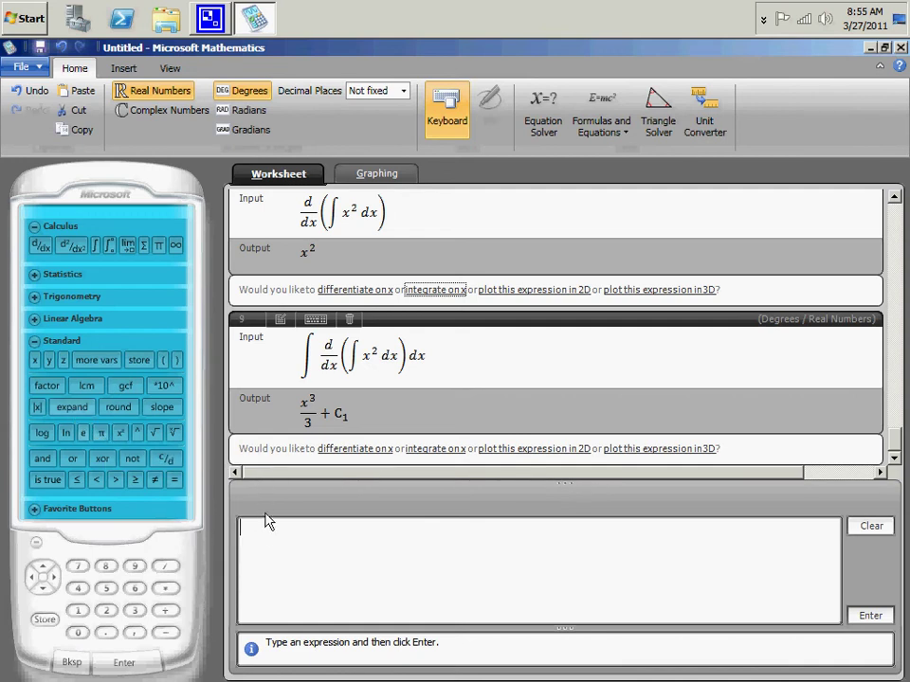
Switch the number field to complex numbers, accept the notice about angles, and enter the expression 3 + 5i in the worksheet input
left_click(161, 110)
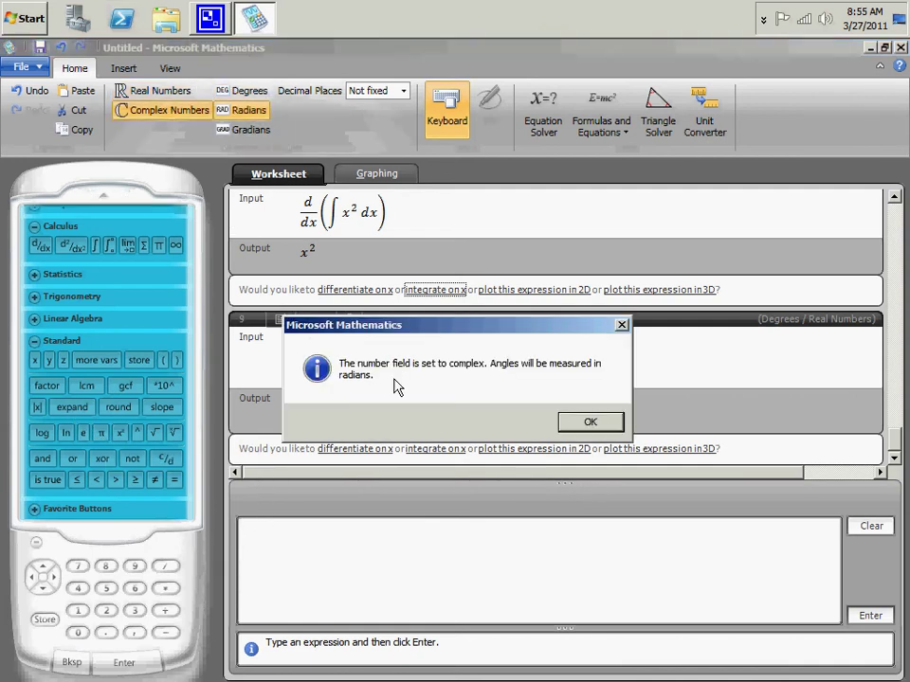
left_click(590, 421)
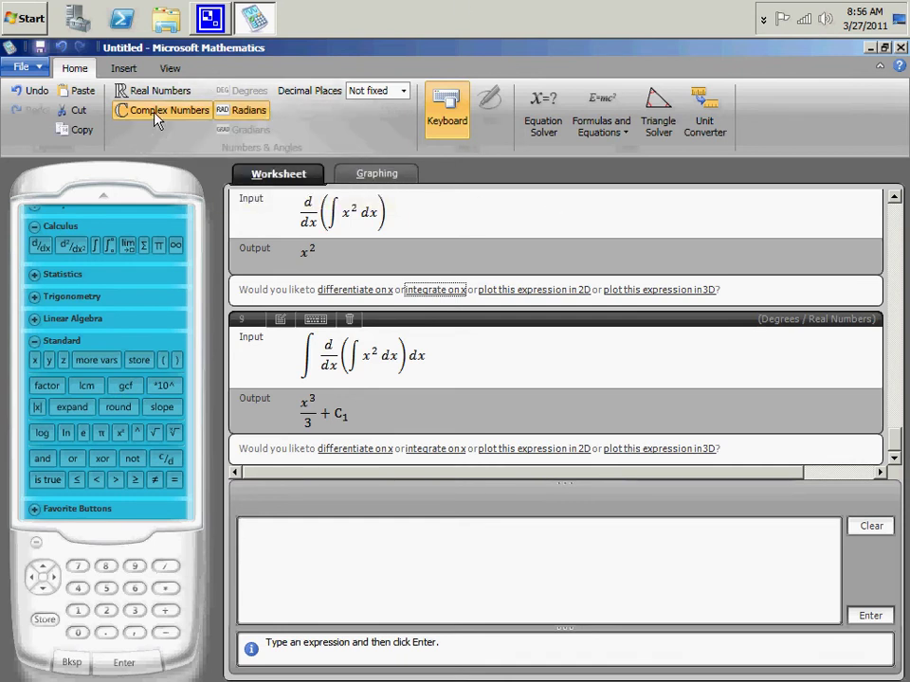
type("+5i")
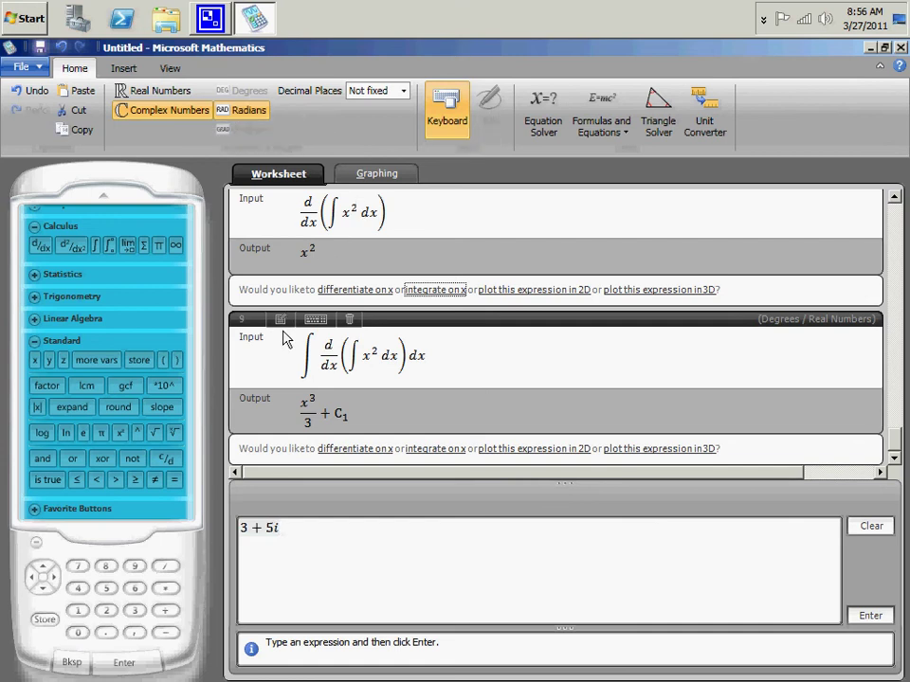
left_click(238, 536)
double_click(272, 532)
left_click(277, 538)
triple_click(258, 534)
left_click(330, 549)
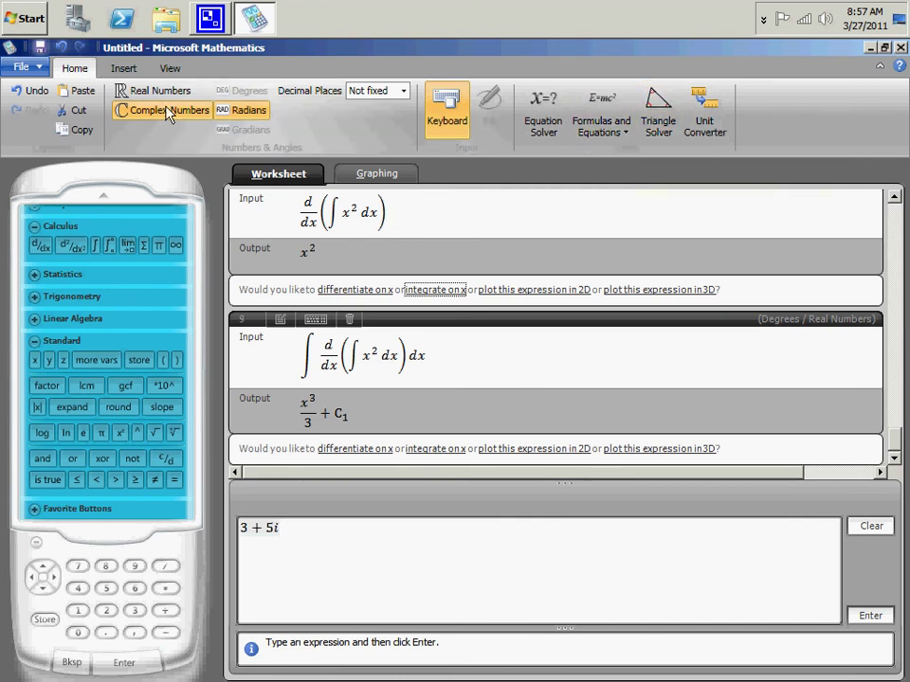
Look through the insert options, the Formulas and Equations categories and the Unit Converter, closing the converter again
left_click(157, 72)
left_click(126, 70)
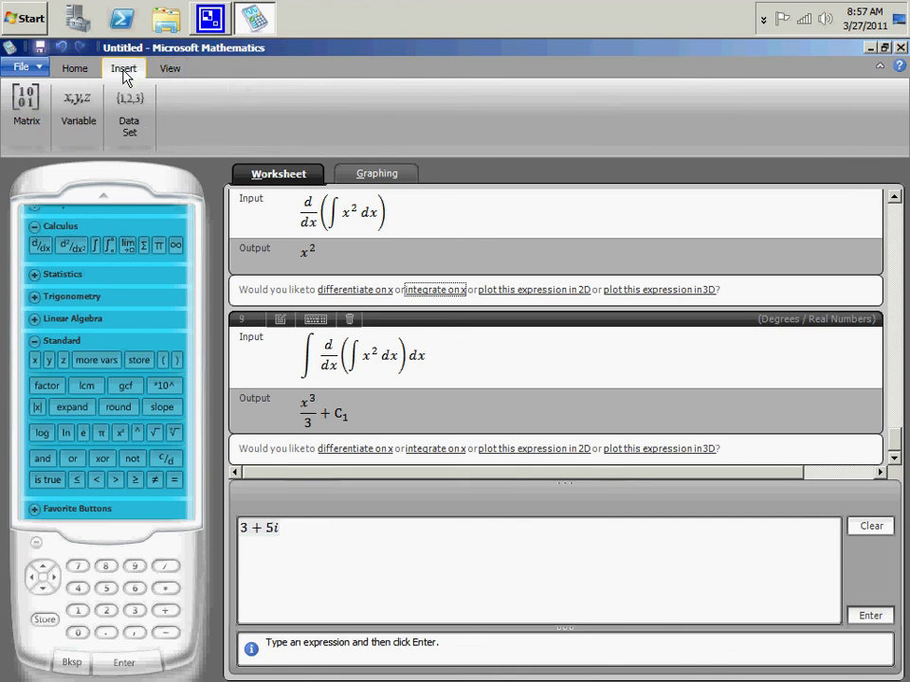
left_click(87, 70)
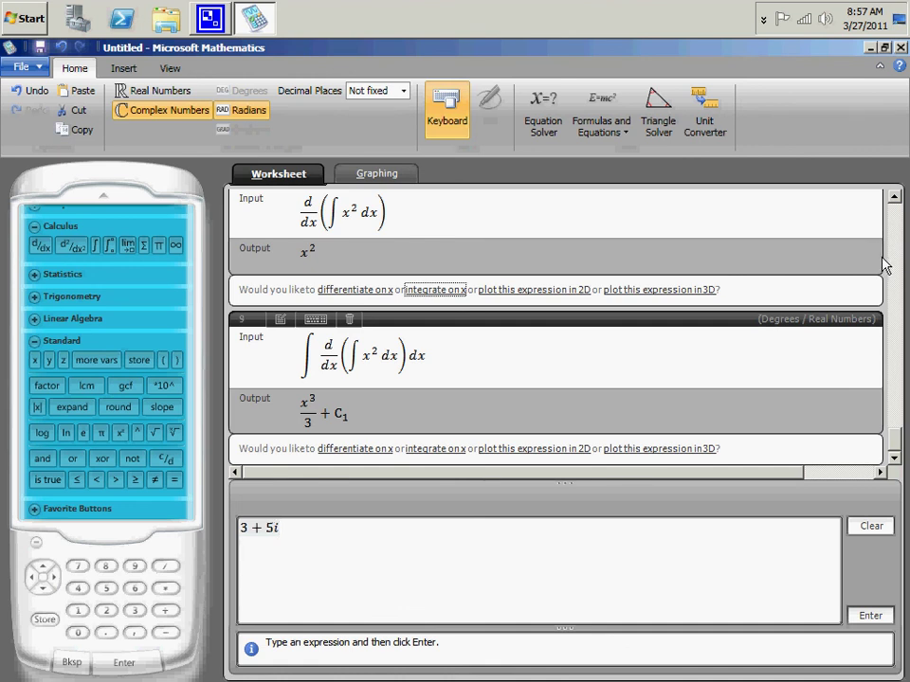
left_click(596, 129)
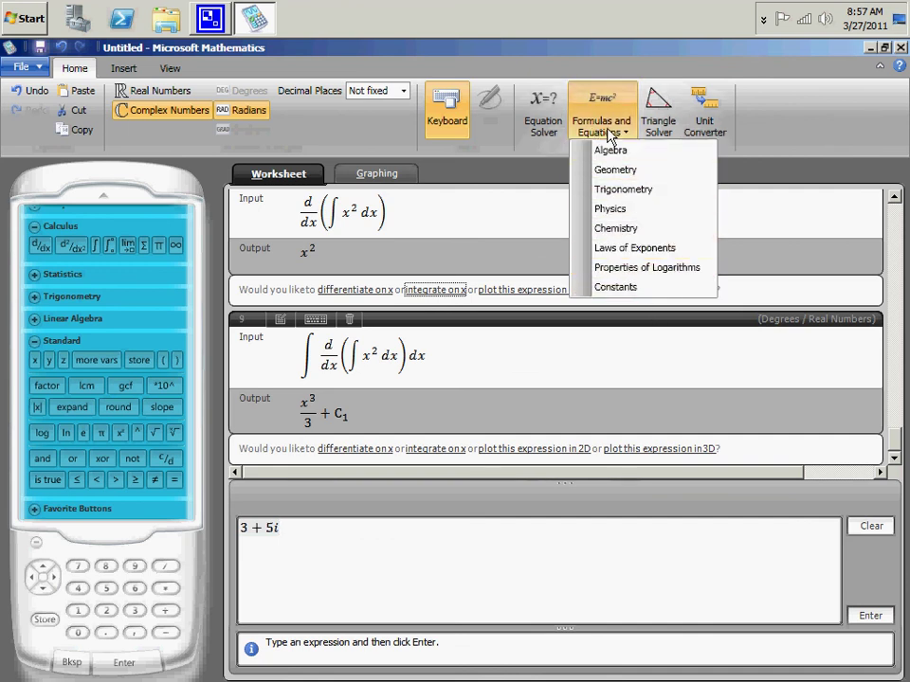
left_click(704, 138)
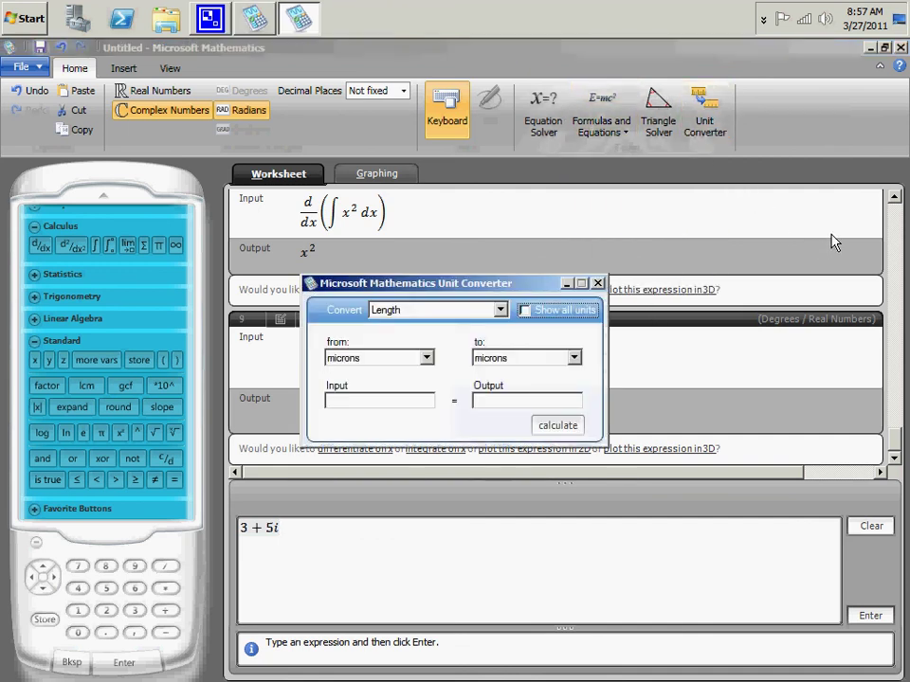
left_click(597, 282)
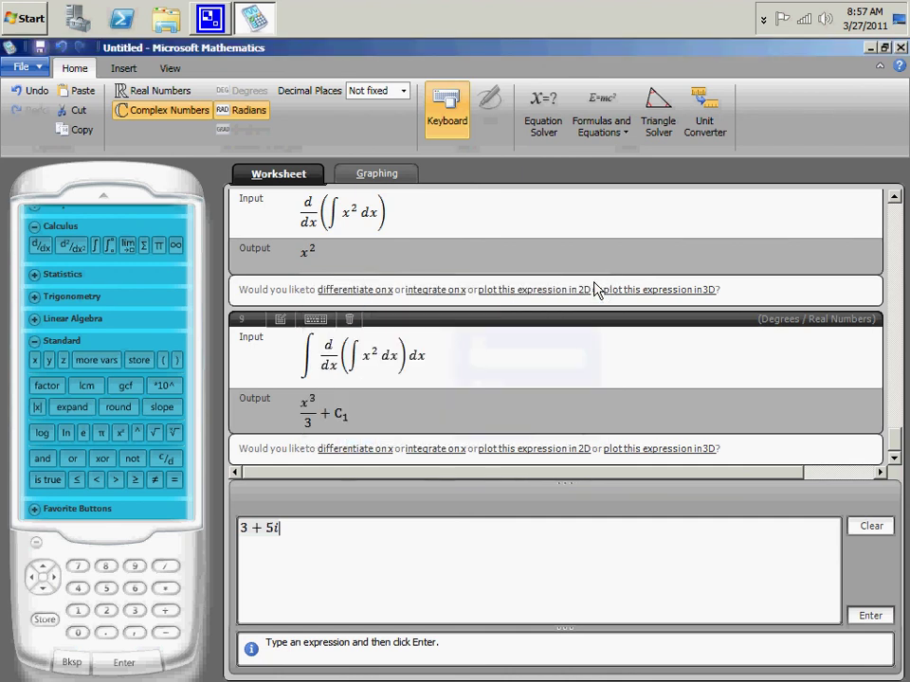